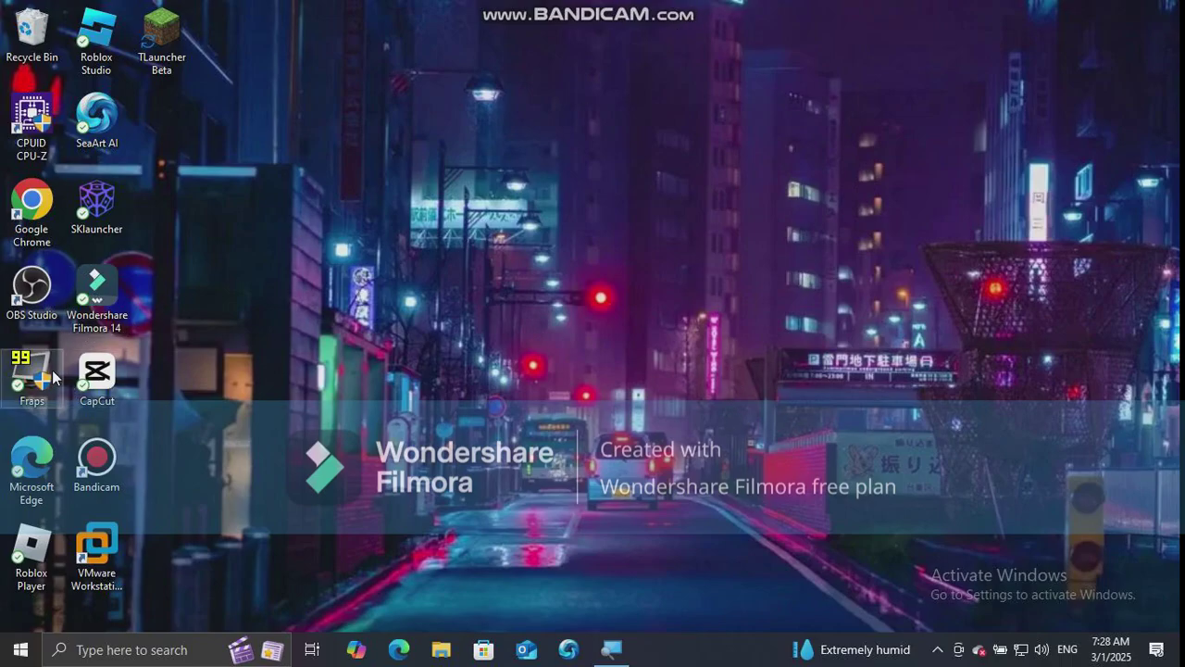
Open Google Chrome and search for "bsl shaders 1.21.4 download".
double_click(37, 232)
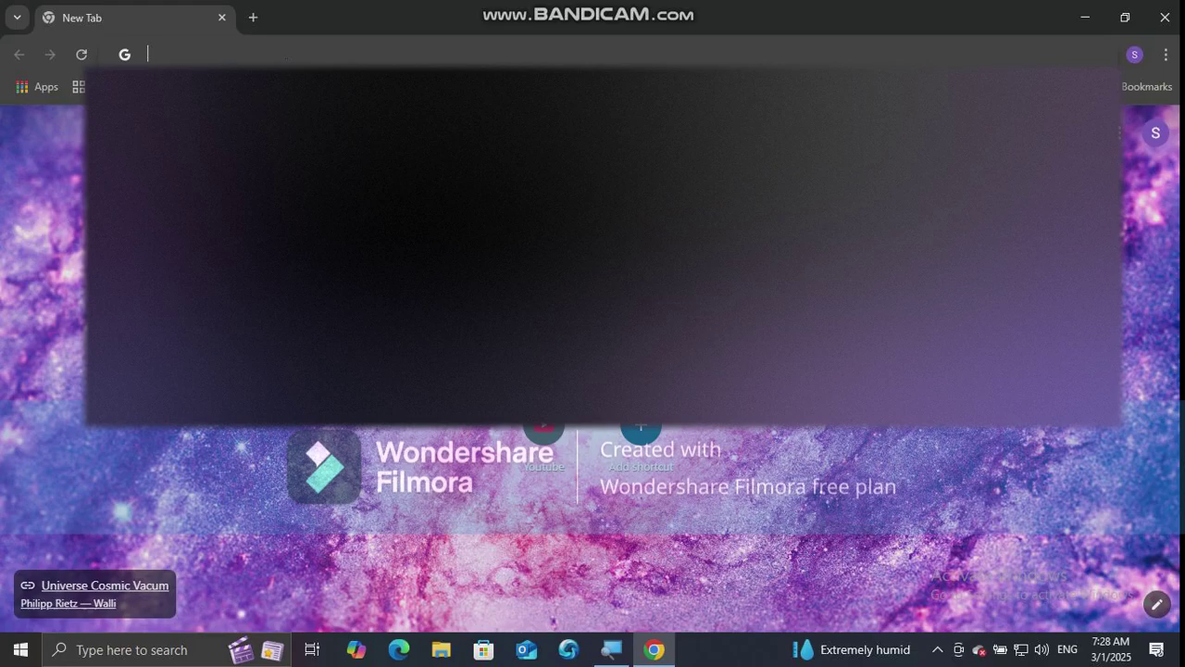
type("L")
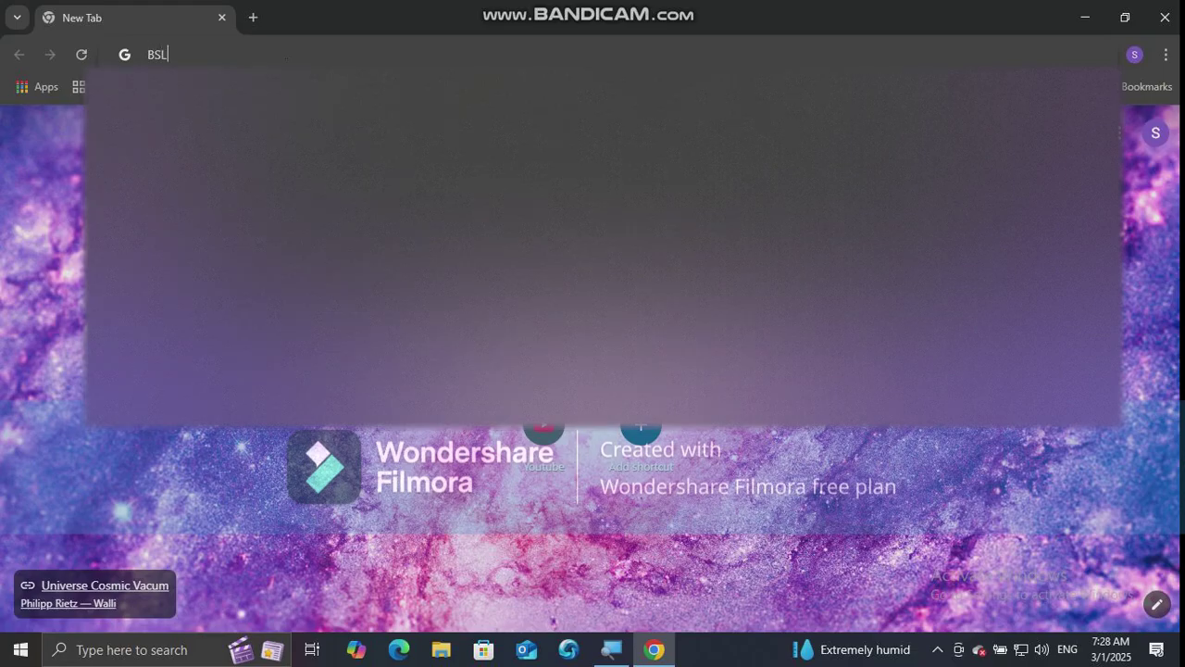
type(" sh")
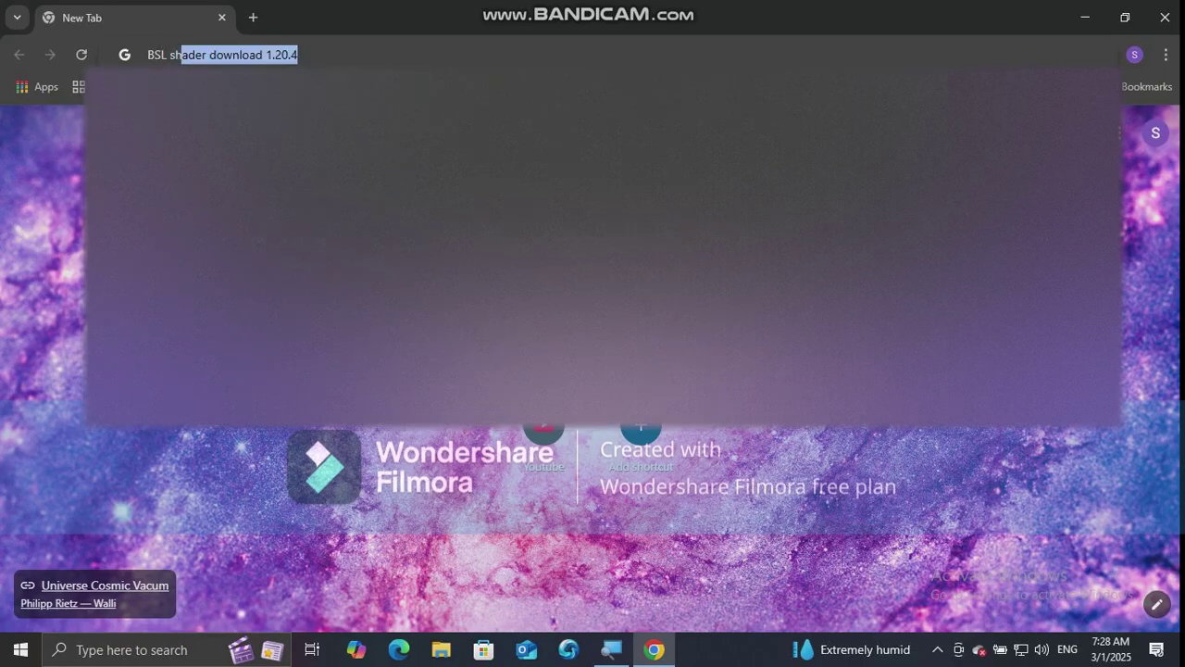
type("aders")
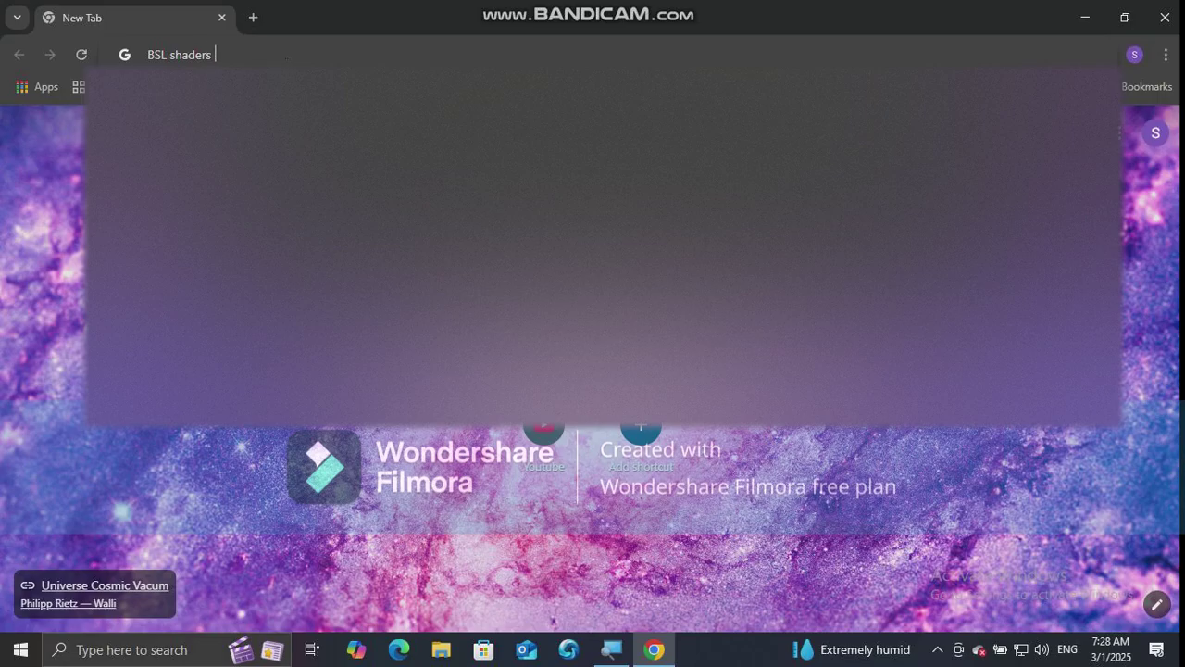
type(" 1.21.4")
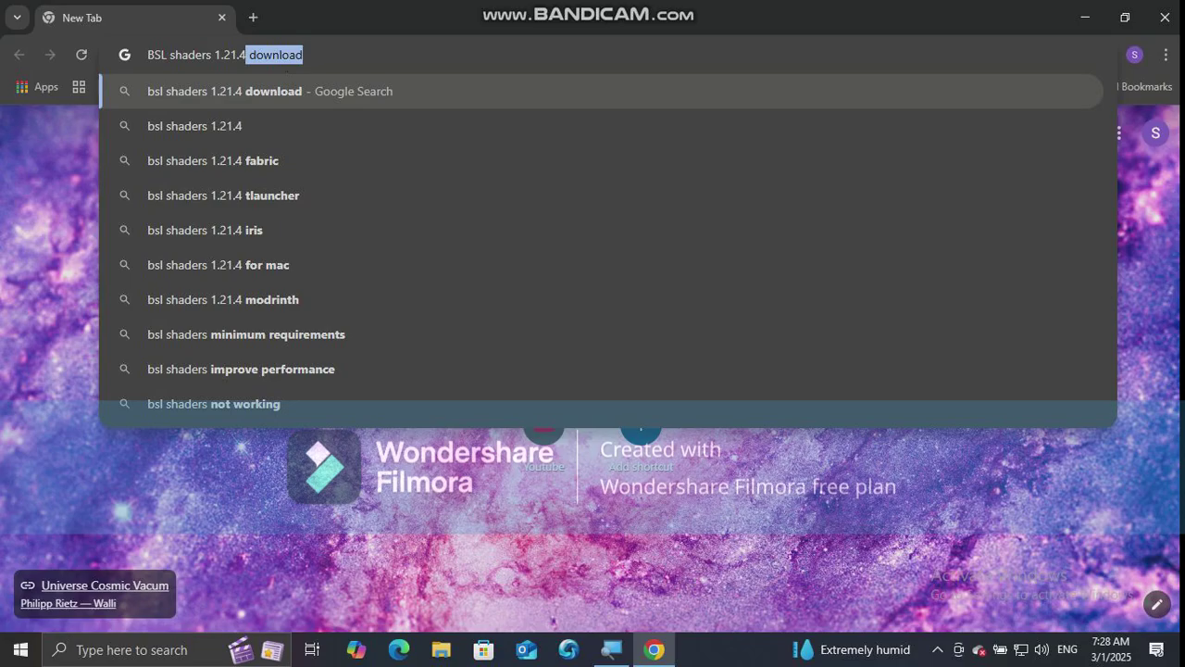
key("Return")
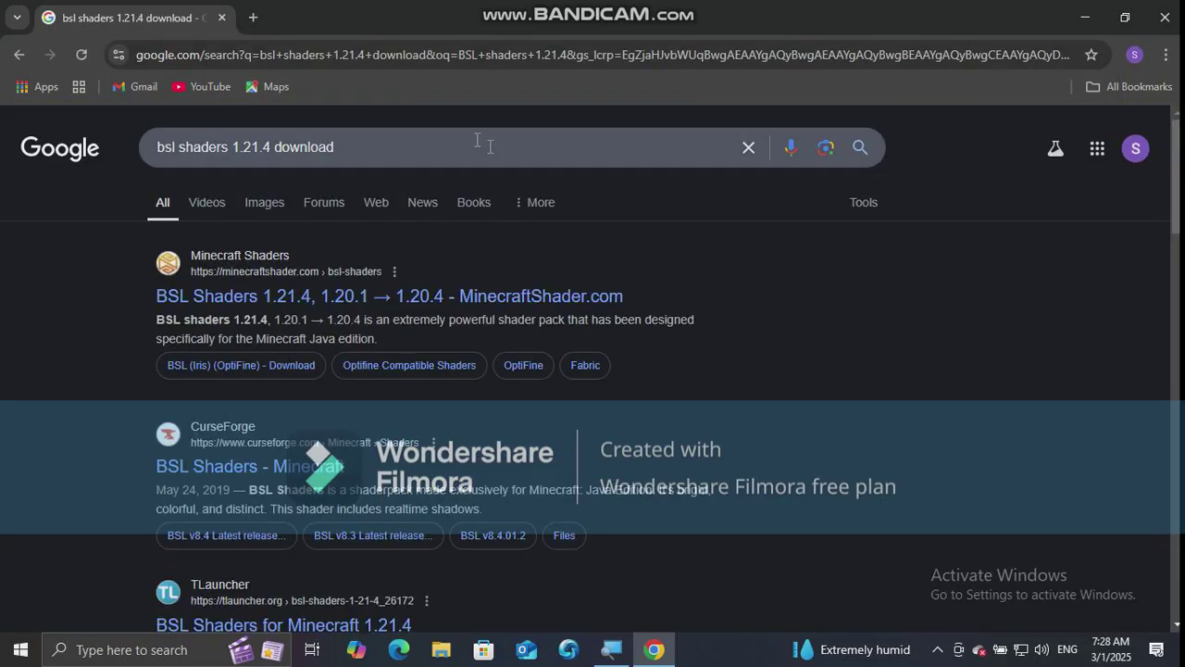
Open the MinecraftShader.com result for BSL Shaders and go to its shader download page.
left_click(408, 296)
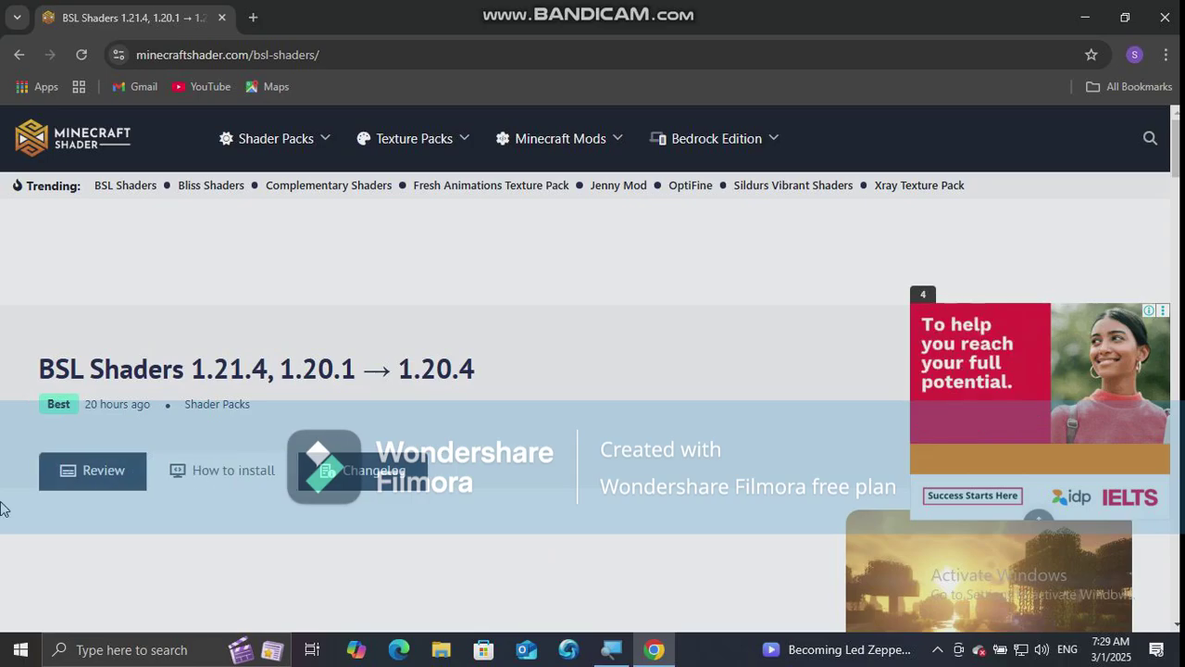
scroll(3, 504, "down", 5)
scroll(3, 507, "down", 4)
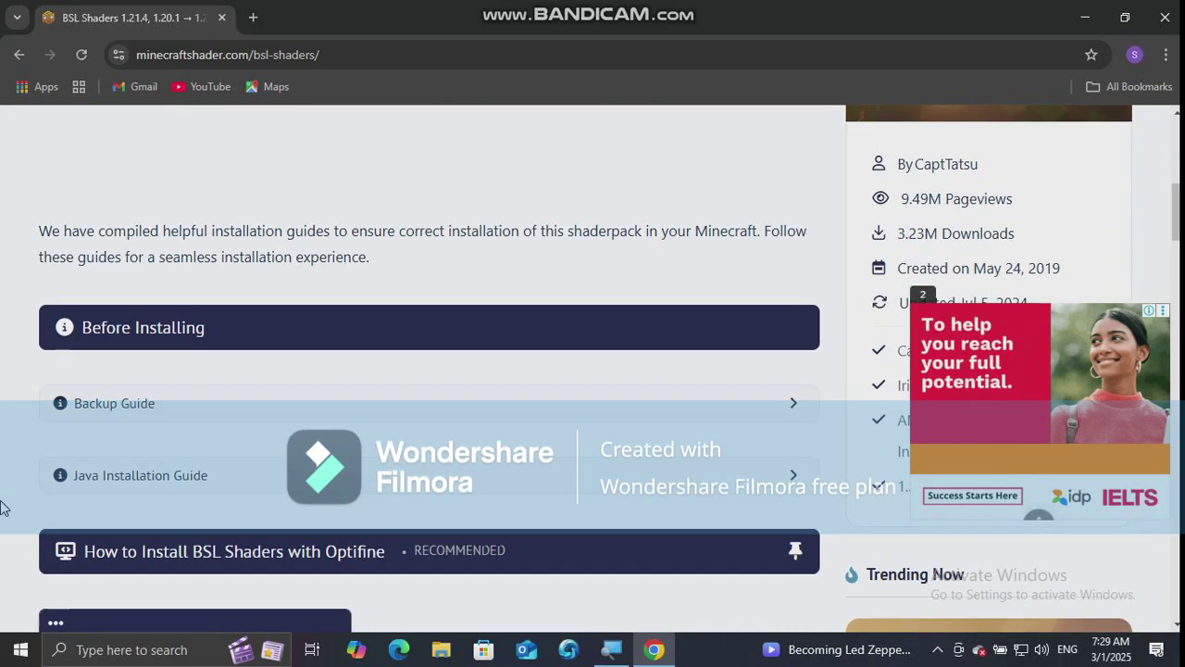
scroll(3, 507, "down", 6)
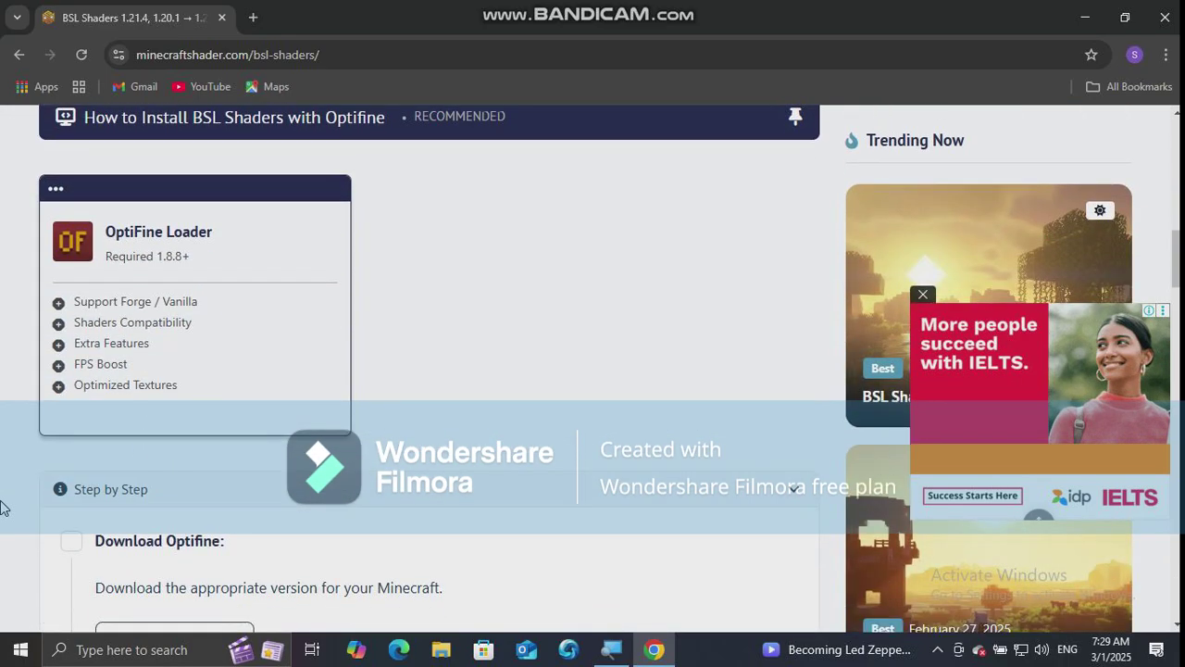
scroll(3, 508, "down", 2)
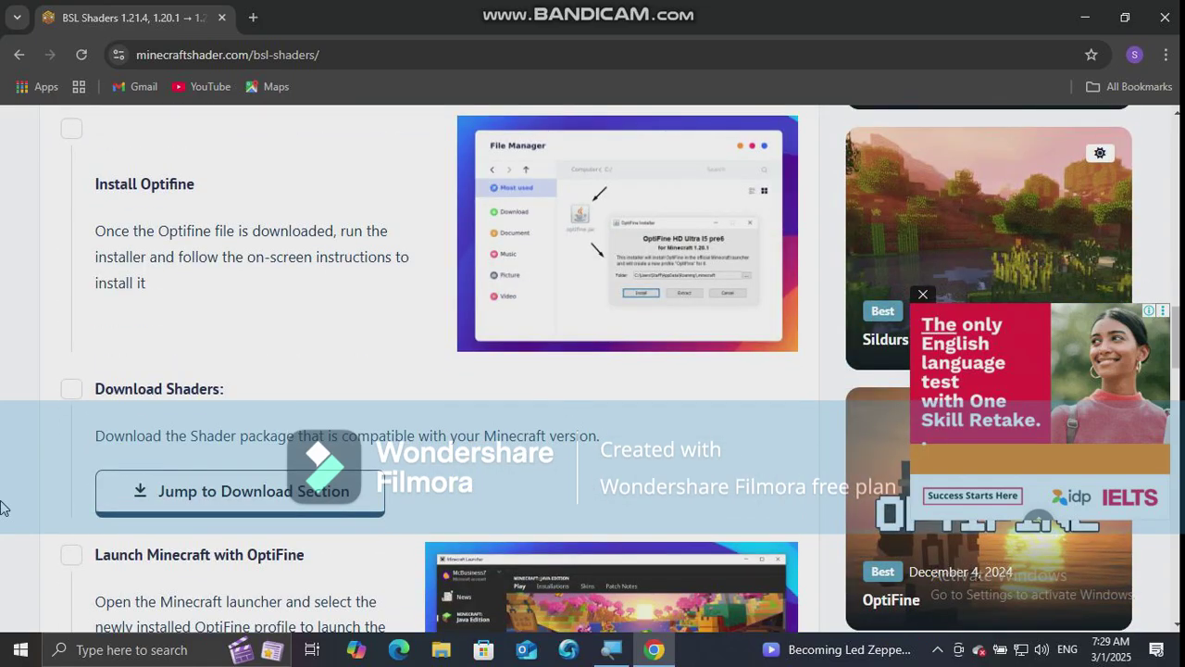
left_click(237, 498)
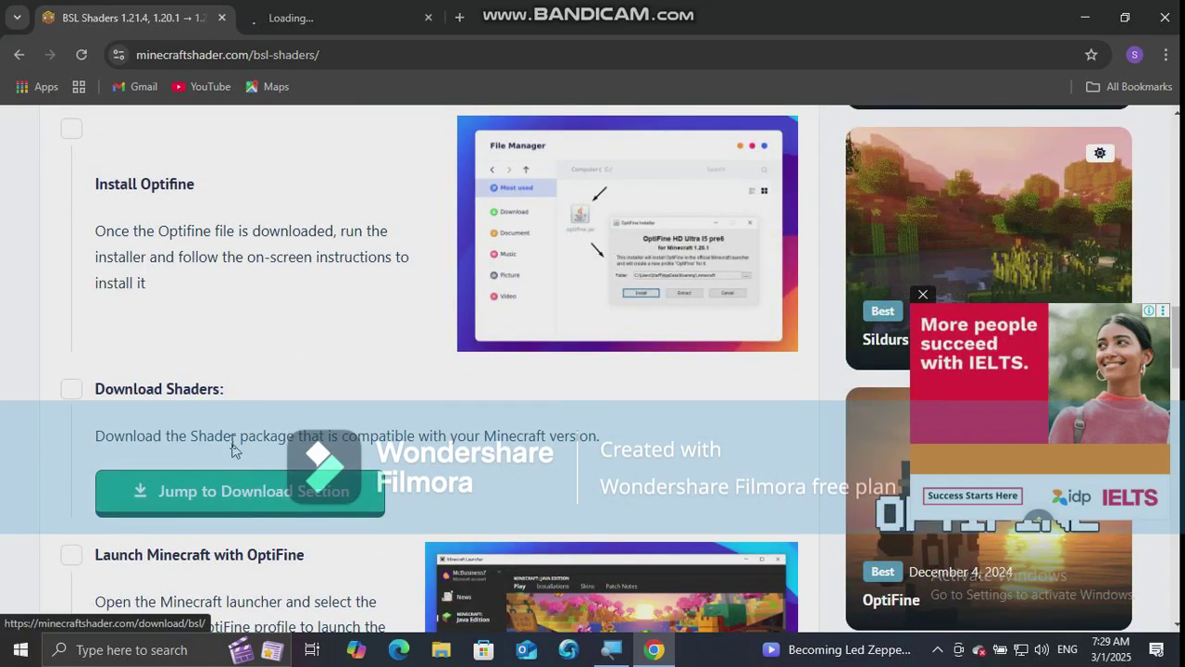
left_click(347, 9)
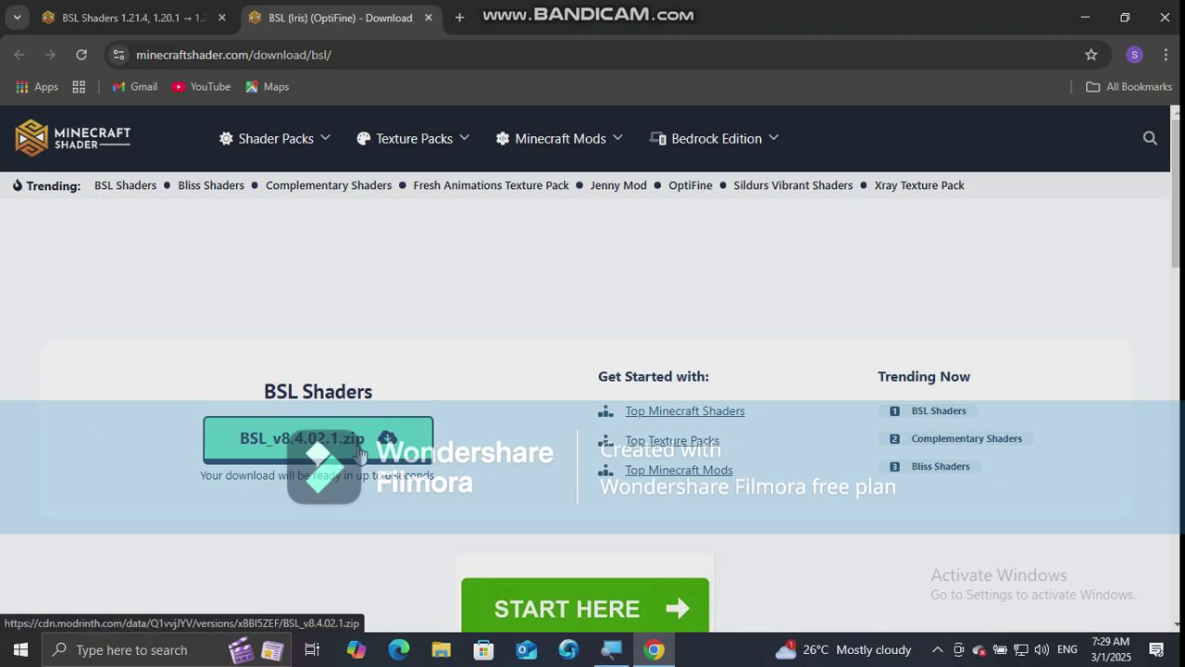
Save BSL_v8.4.02.1.zip to the Downloads folder and open that folder in File Explorer.
left_click(361, 452)
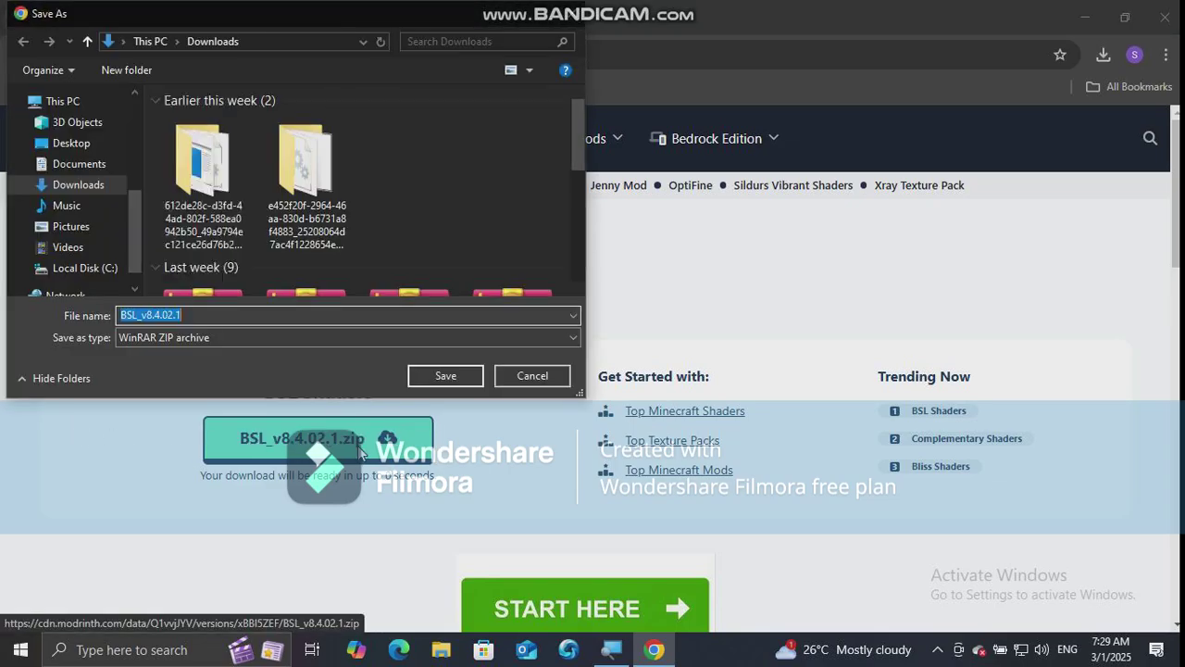
left_click(423, 382)
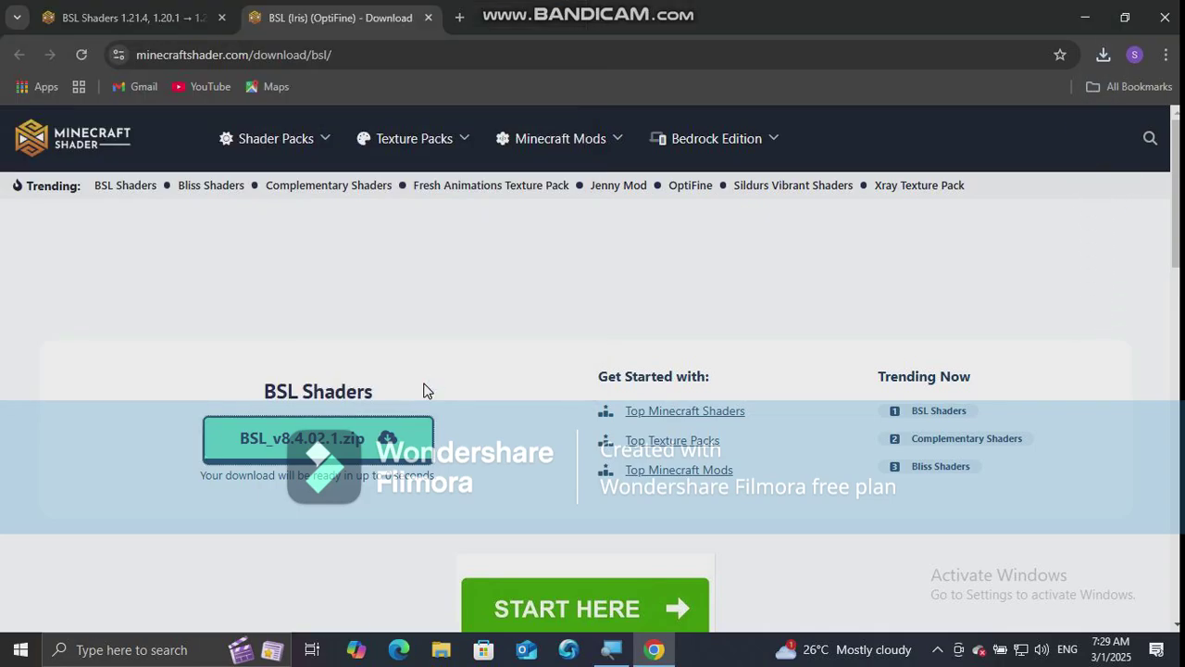
left_click(442, 650)
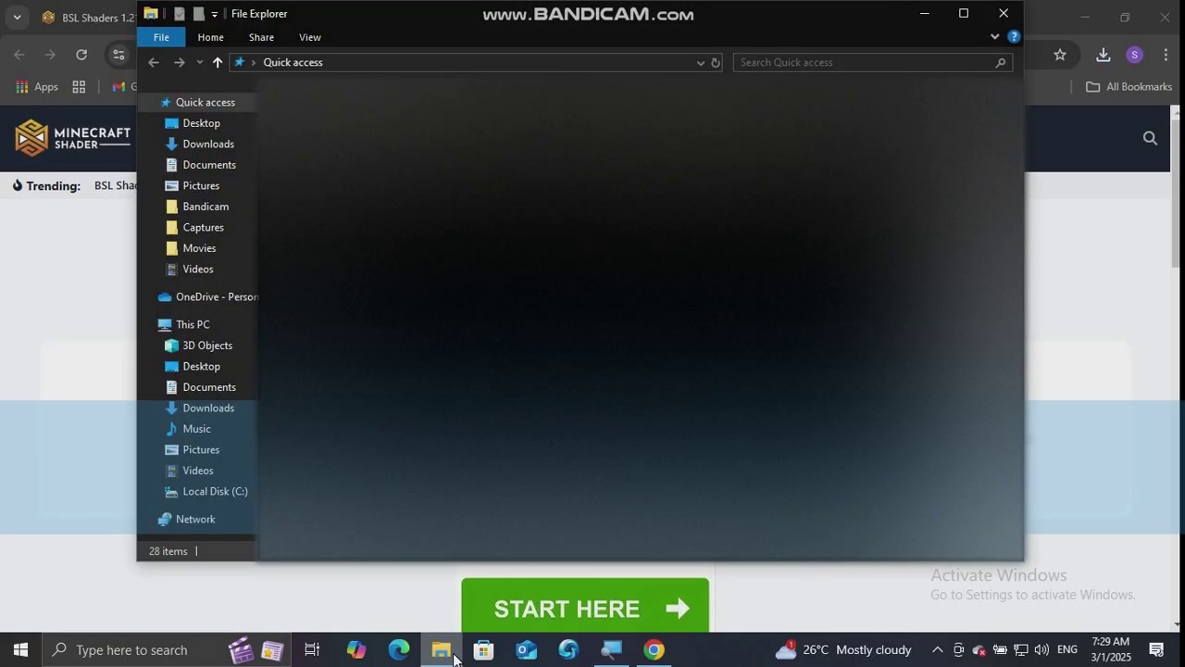
left_click(213, 147)
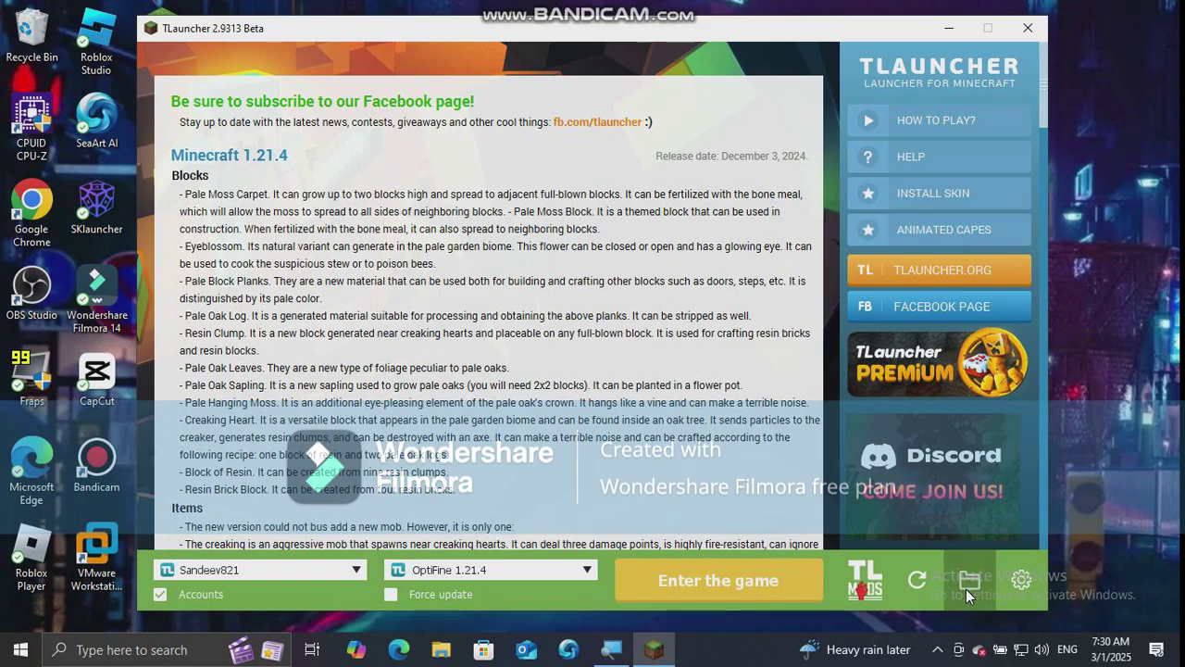
From TLauncher, open the .minecraft folder, paste the copied BSL_v8.4.02.1 archive into shaderpacks, and close the folder window.
left_click(966, 589)
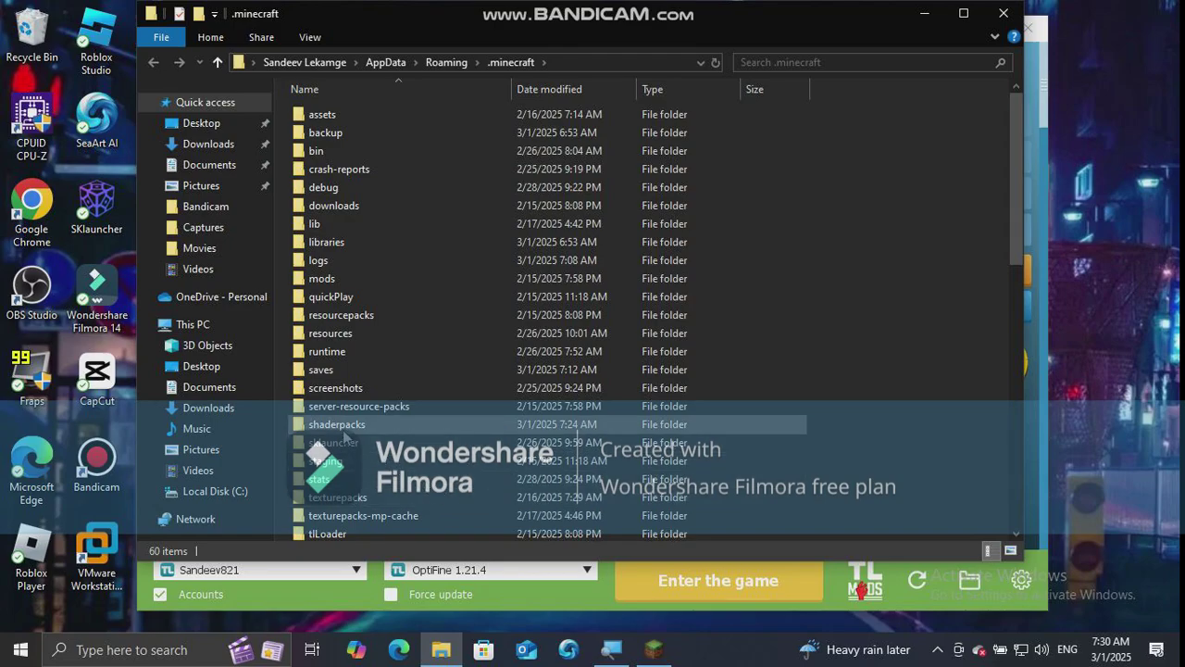
double_click(344, 428)
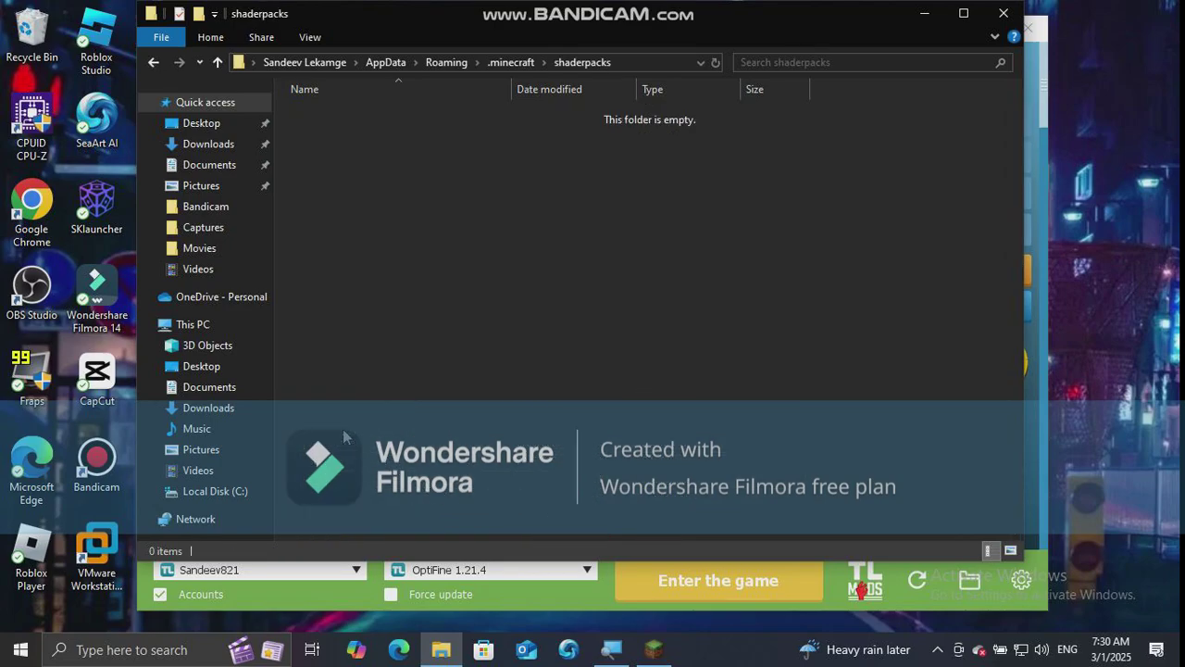
right_click(326, 152)
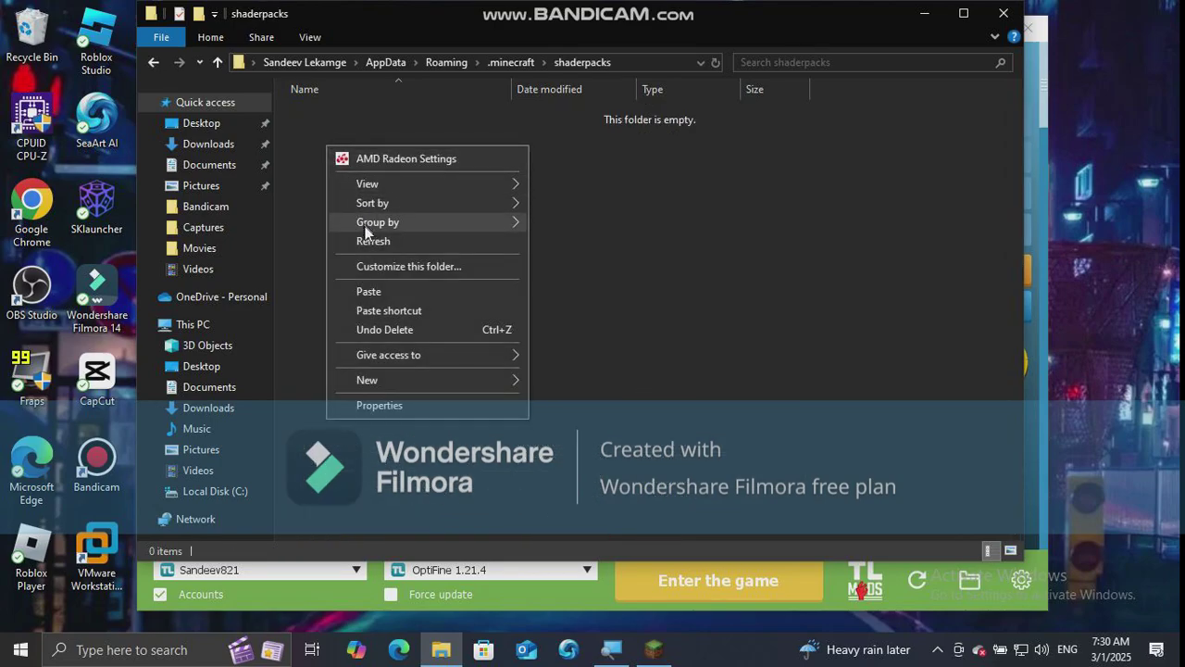
left_click(364, 290)
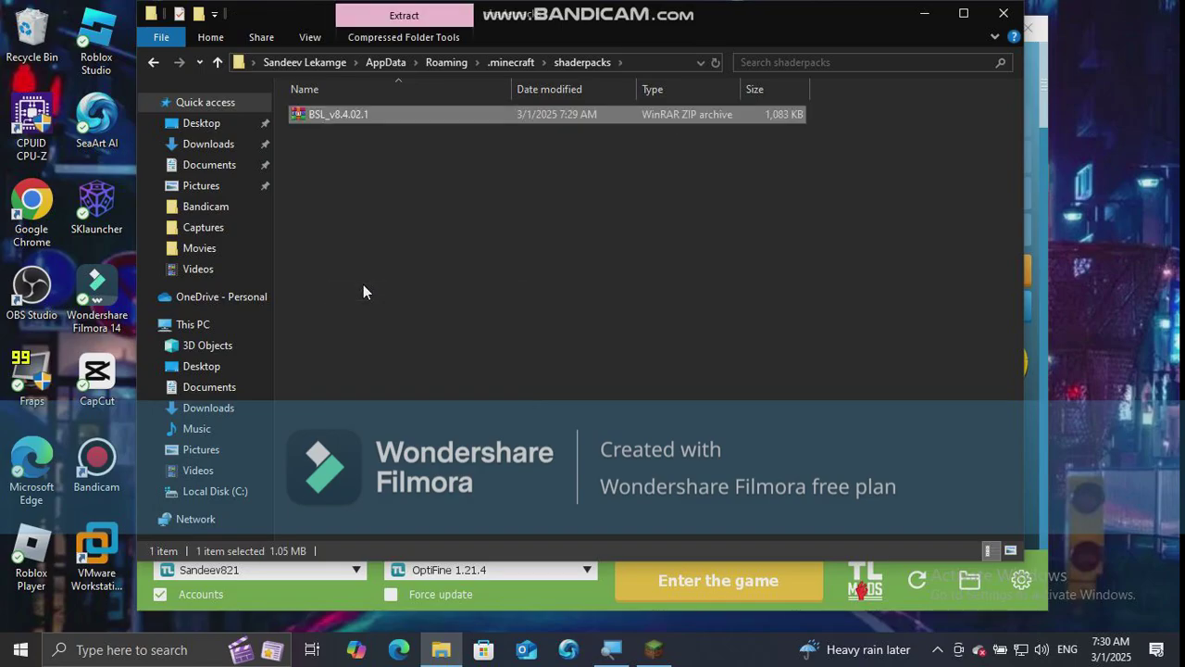
left_click(343, 292)
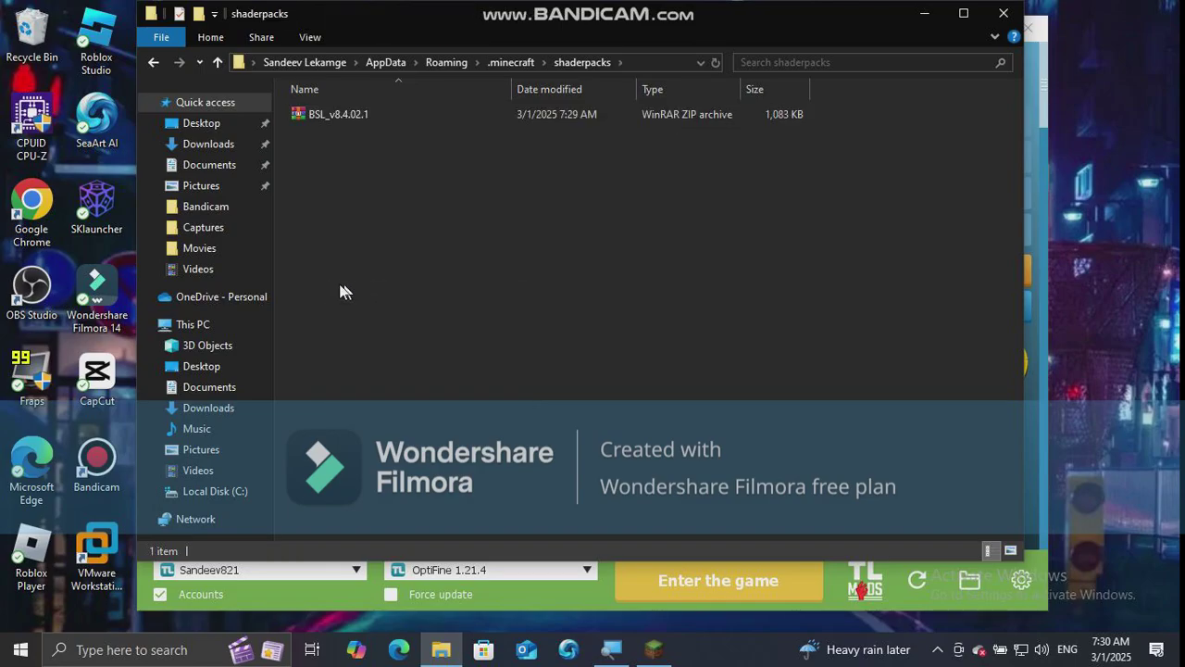
left_click(1000, 14)
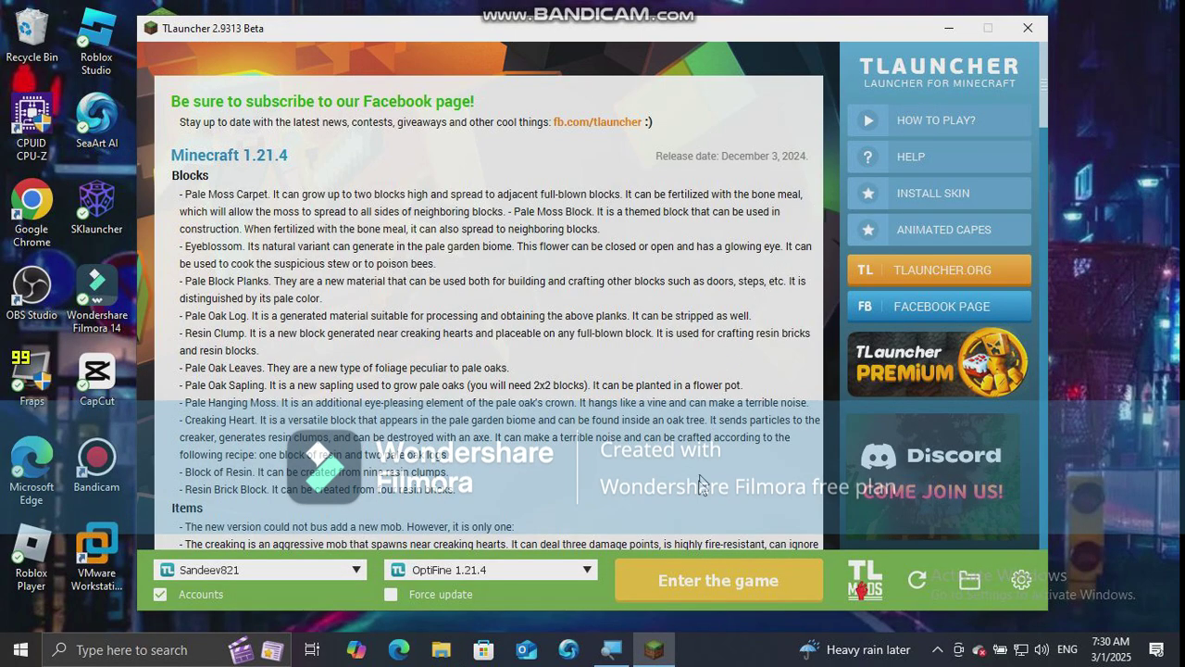
Launch Minecraft with the OptiFine 1.21.4 version, dismissing the skin notification.
left_click(656, 582)
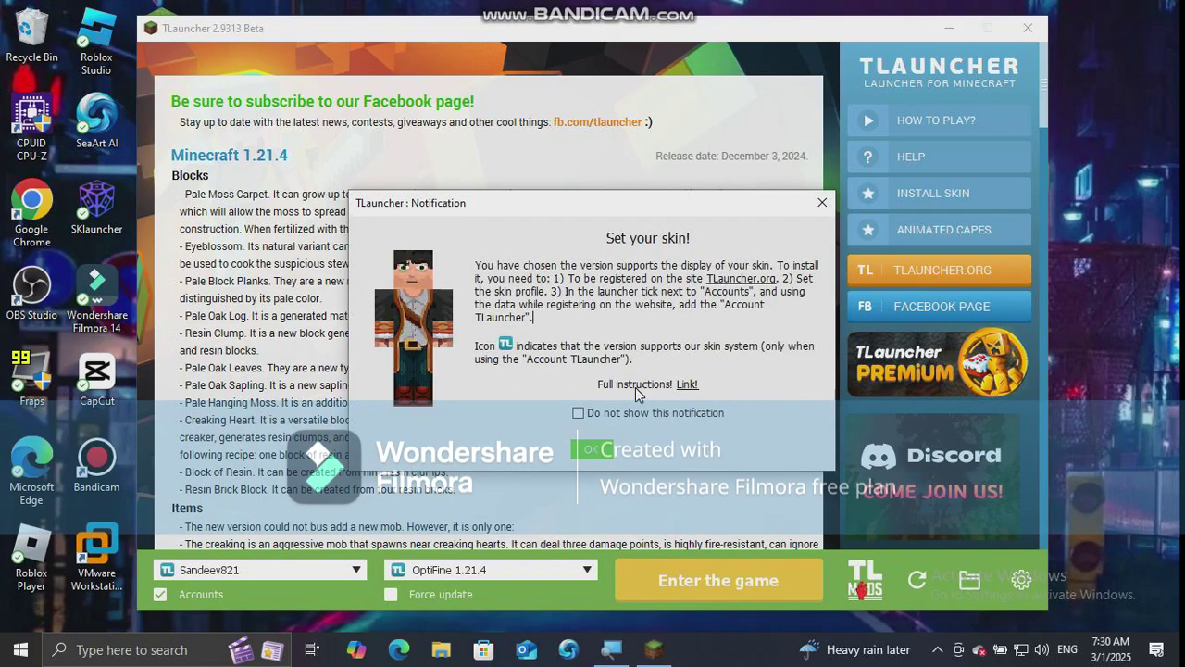
left_click(604, 451)
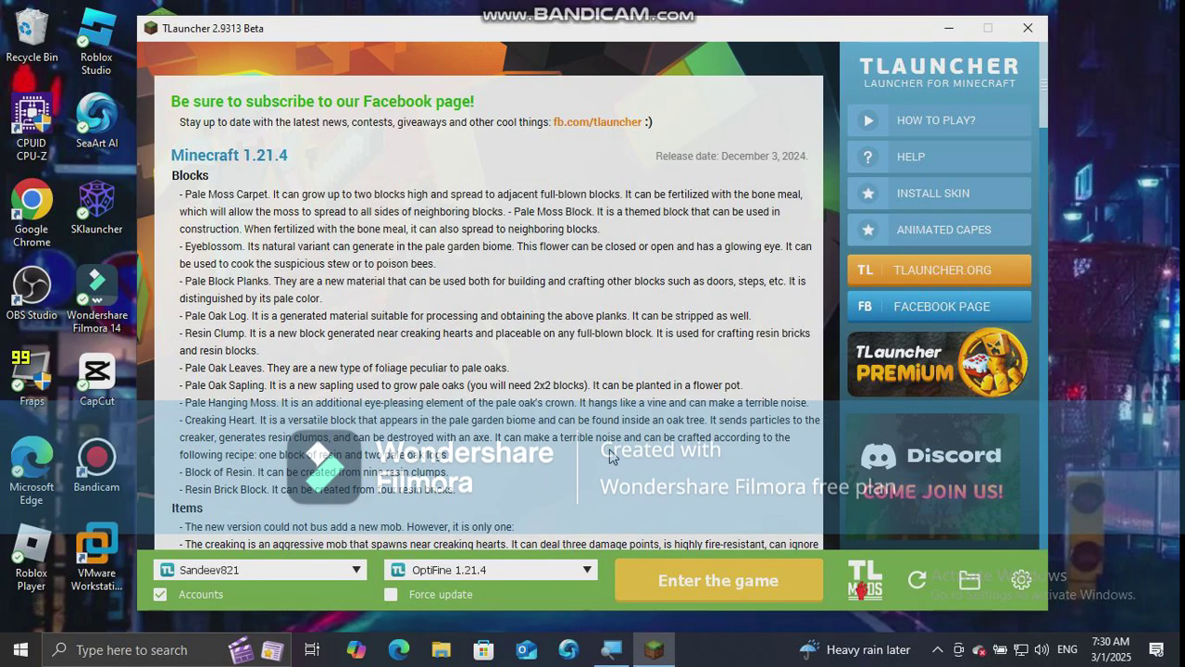
left_click(673, 560)
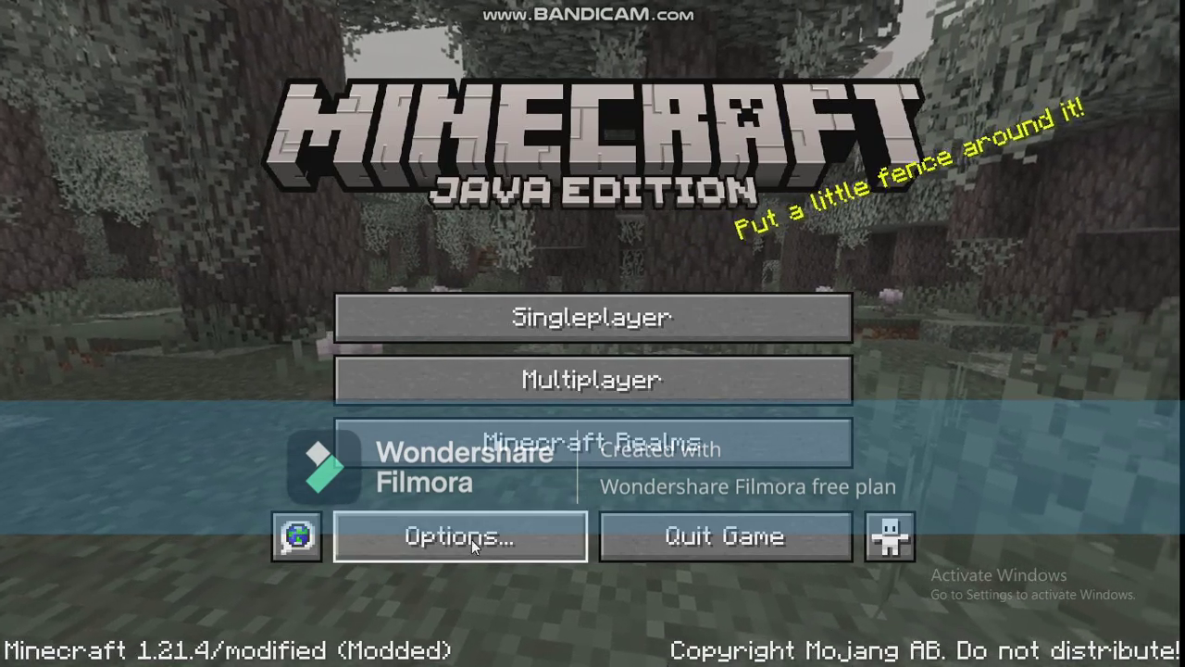
Enable the BSL_v8.4.02.1.zip shader pack in the video settings and return to the main menu.
left_click(472, 539)
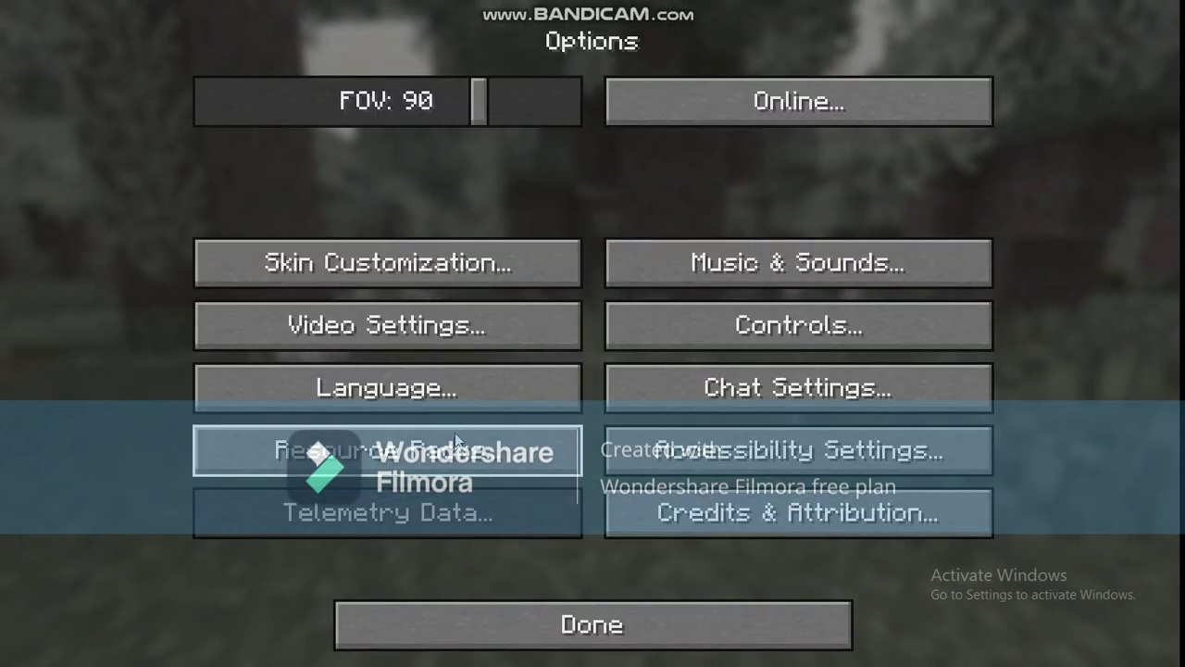
left_click(479, 324)
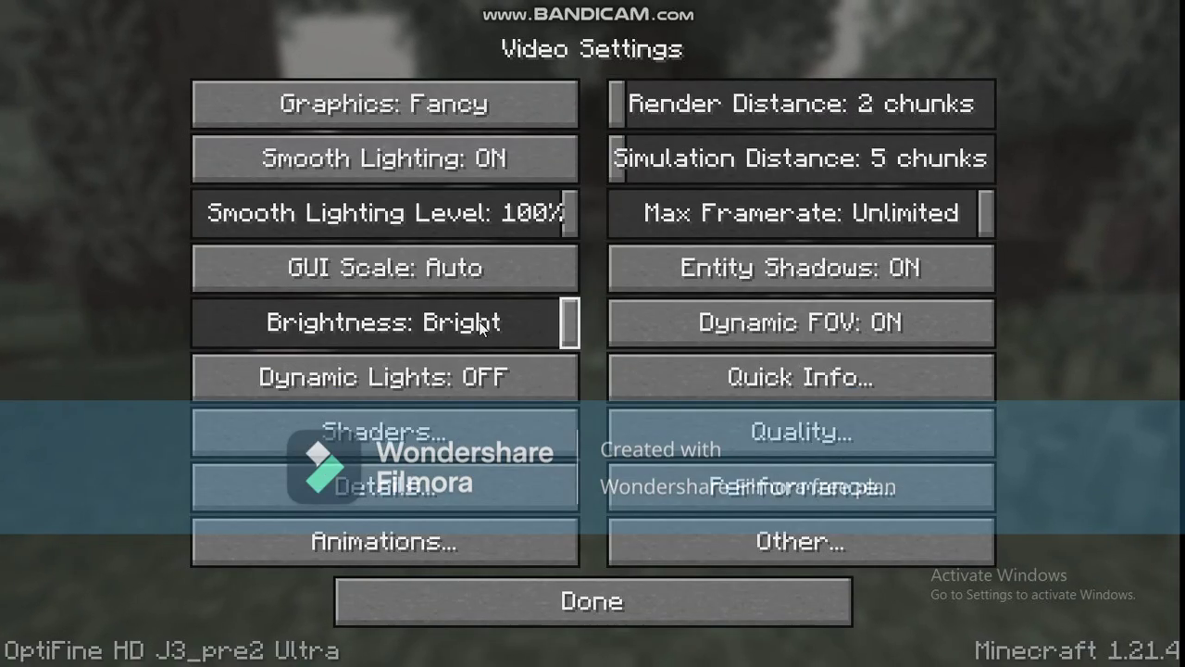
left_click(394, 434)
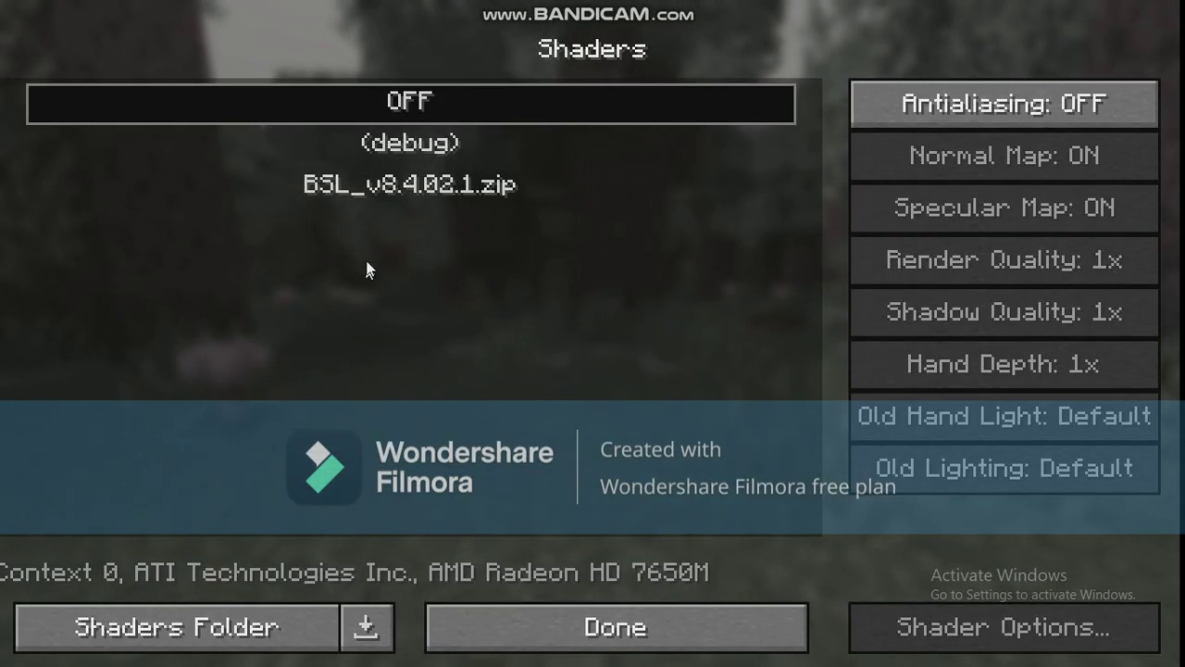
left_click(407, 184)
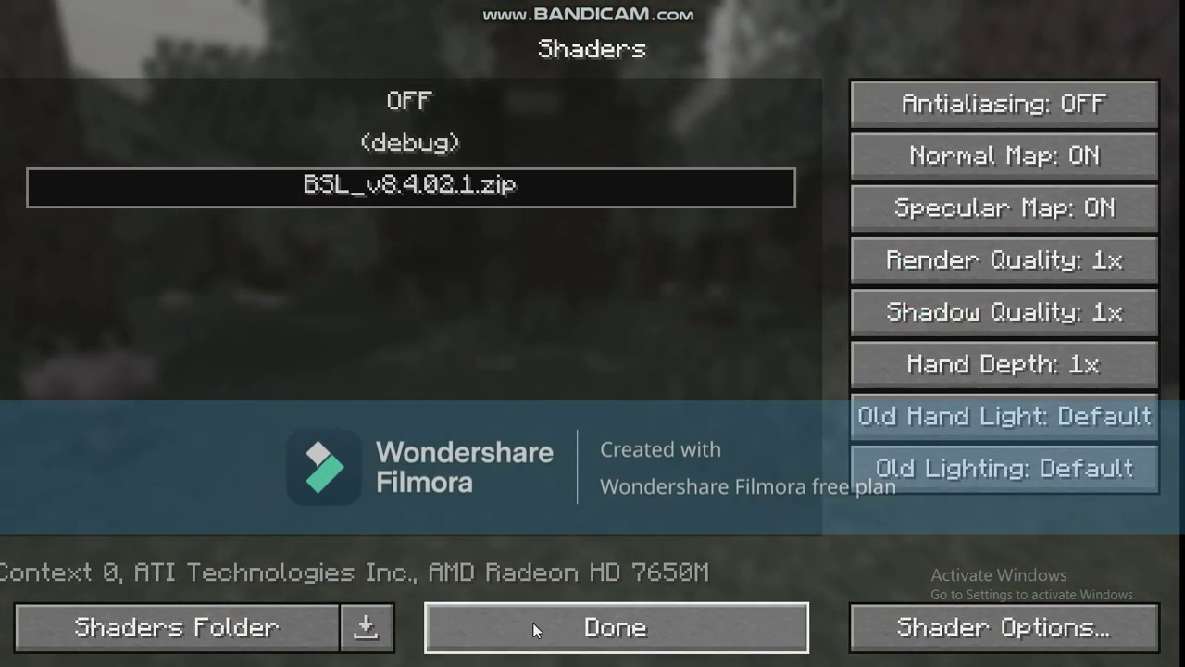
left_click(533, 628)
left_click(534, 626)
left_click(534, 626)
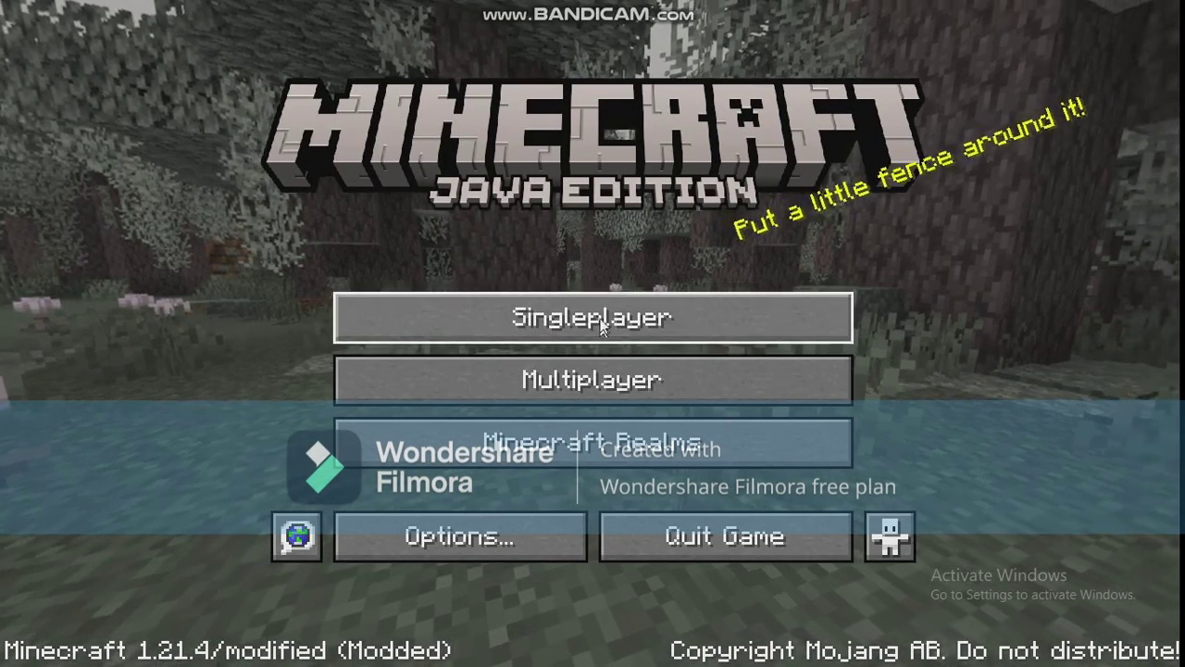
Load the singleplayer world New World (4) and walk forward to view the shaders in the game.
left_click(600, 324)
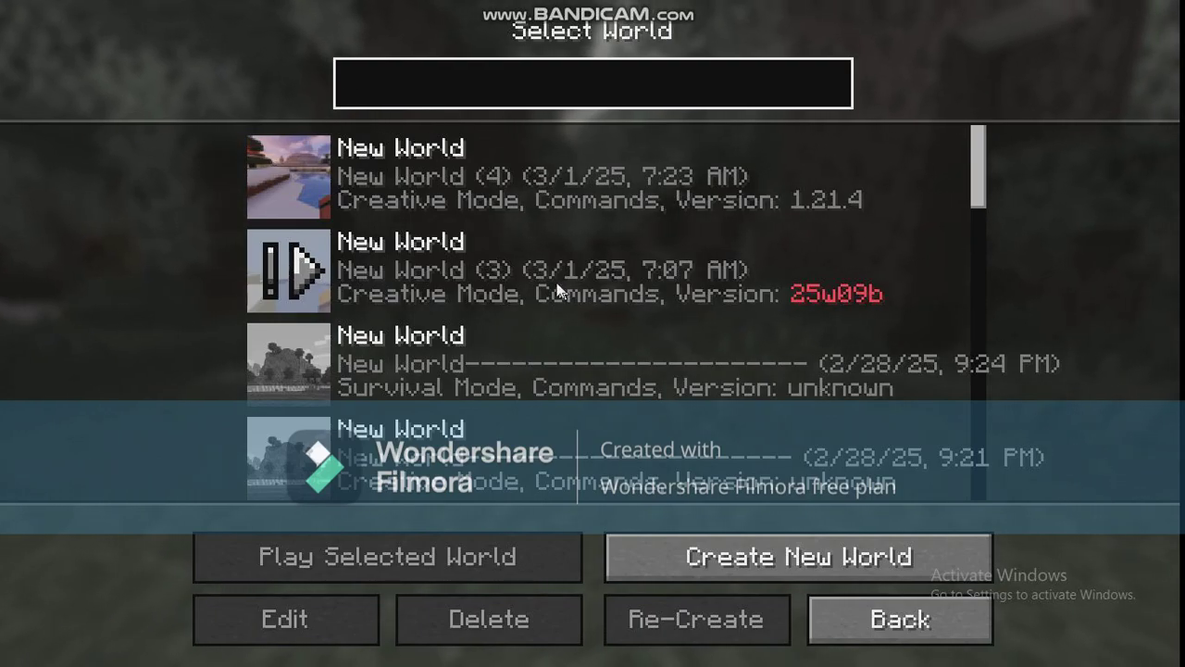
left_click(299, 189)
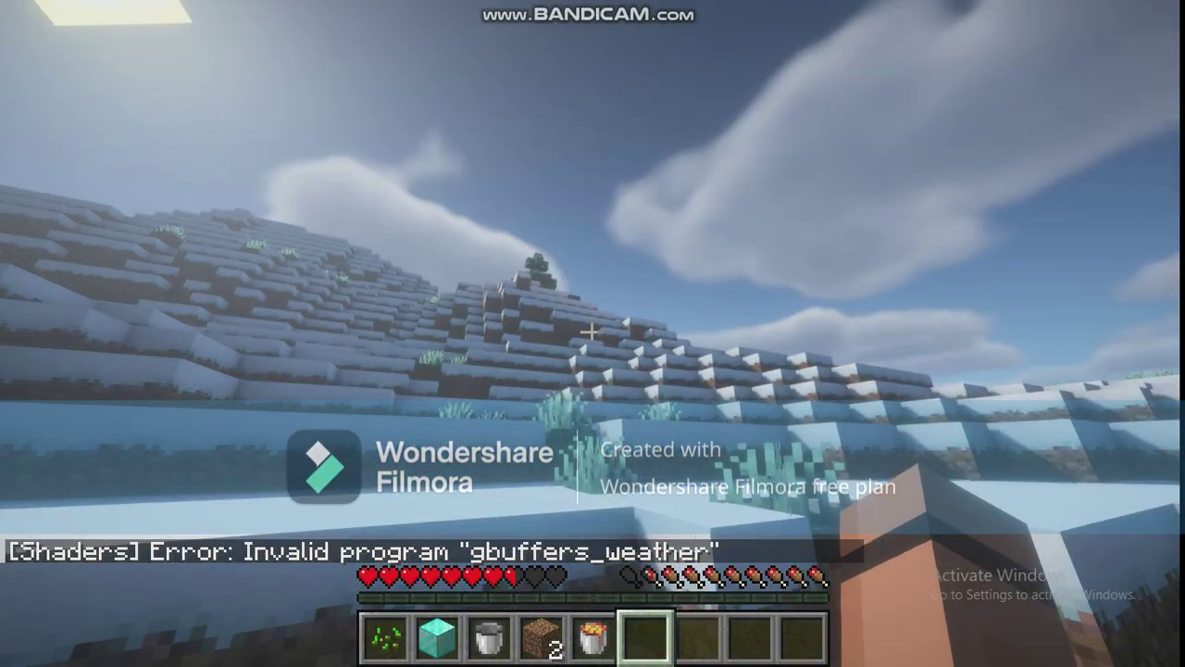
key("w")
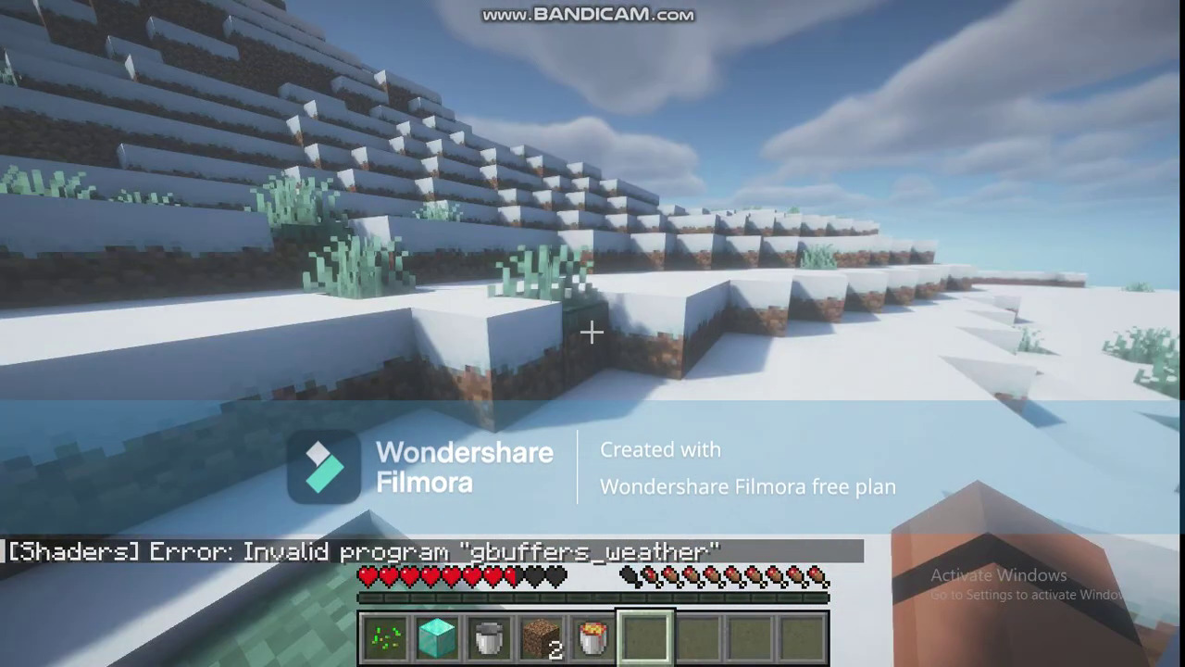